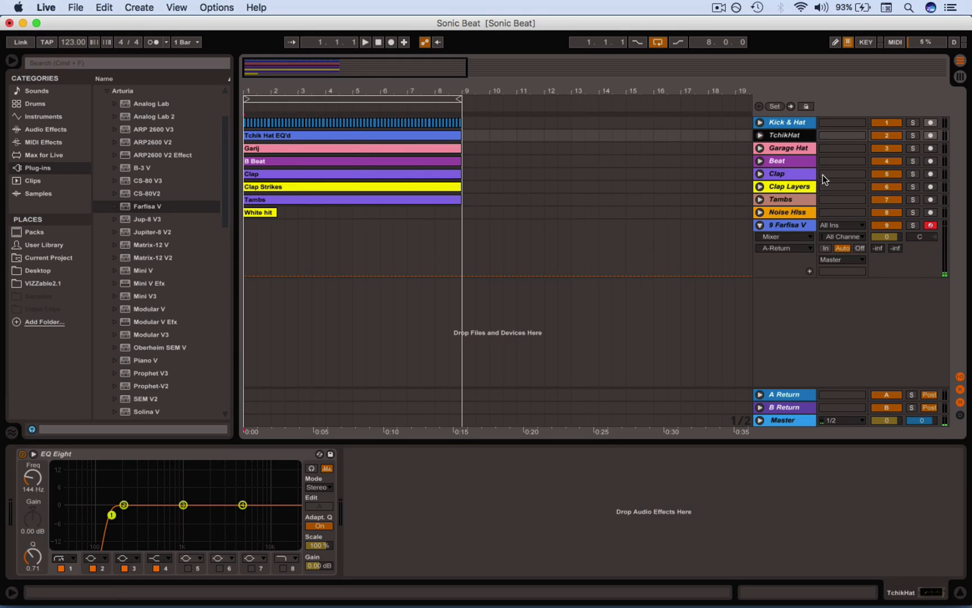
Load the Bright Long Verb and Megaflexion reverb presets in series onto the A return track
{"action": "left_click", "coordinate": [787, 394]}
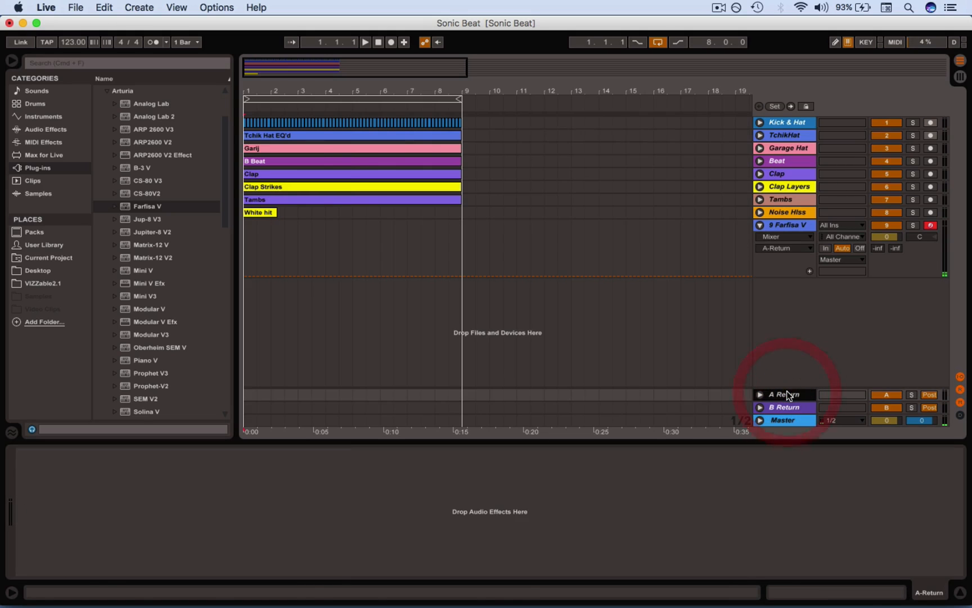
{"action": "left_click", "coordinate": [46, 129]}
{"action": "left_click_drag", "start_coordinate": [225, 124], "coordinate": [197, 240]}
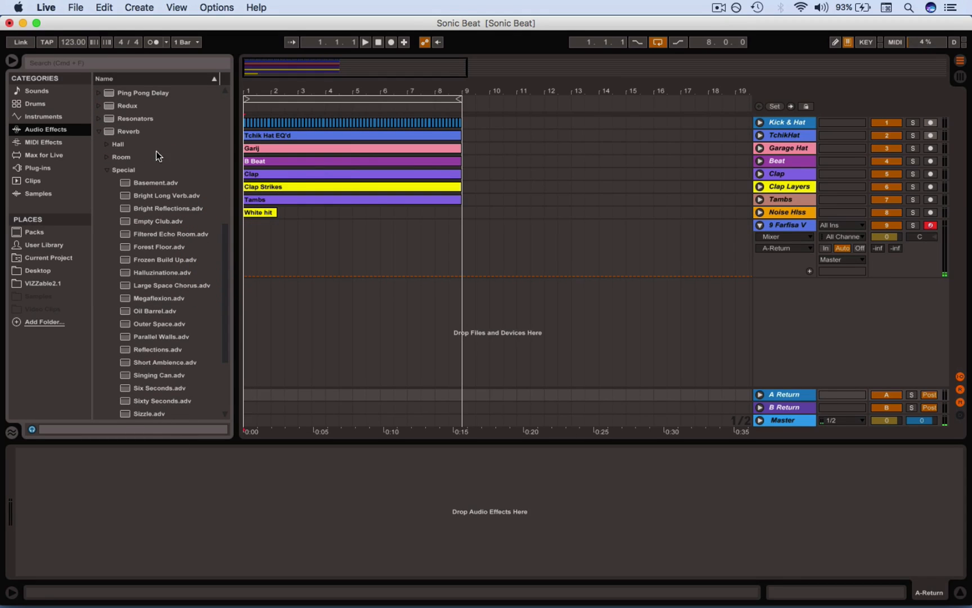
{"action": "mouse_move", "coordinate": [154, 192]}
{"action": "left_mouse_down"}
{"action": "mouse_move", "coordinate": [145, 193]}
{"action": "mouse_move", "coordinate": [137, 472]}
{"action": "left_mouse_up"}
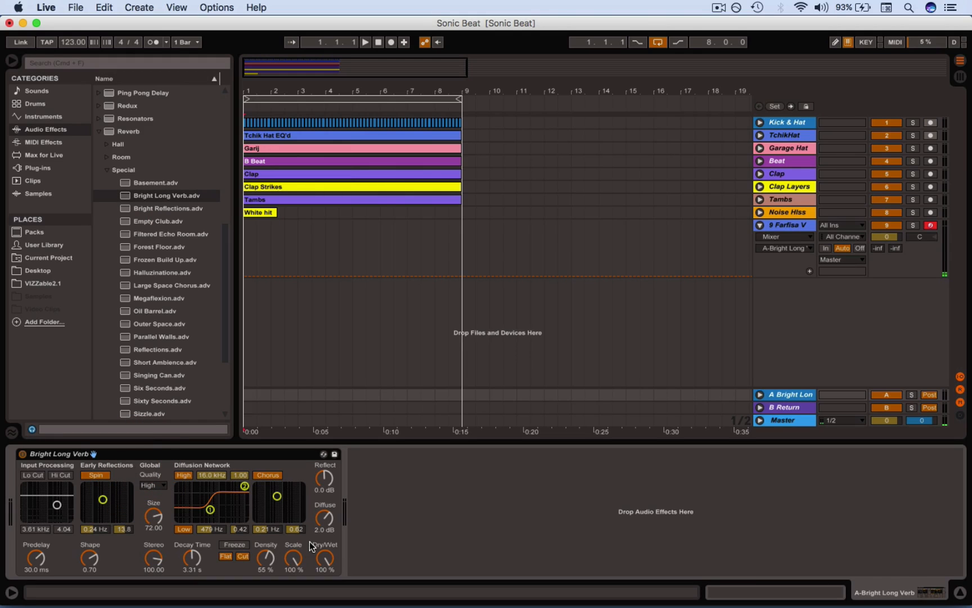
{"action": "left_click_drag", "start_coordinate": [164, 298], "coordinate": [415, 509]}
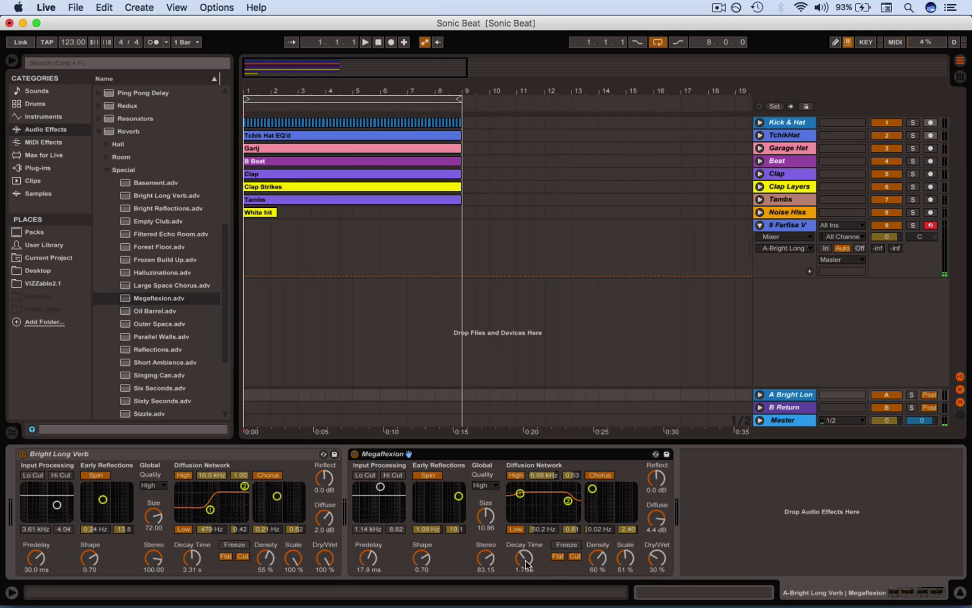
Set Megaflexion's decay time to 12.3 s and dry/wet to 100 %, and send the Farfisa V track to return A at -6.0 dB
{"action": "left_click_drag", "start_coordinate": [524, 557], "coordinate": [524, 535]}
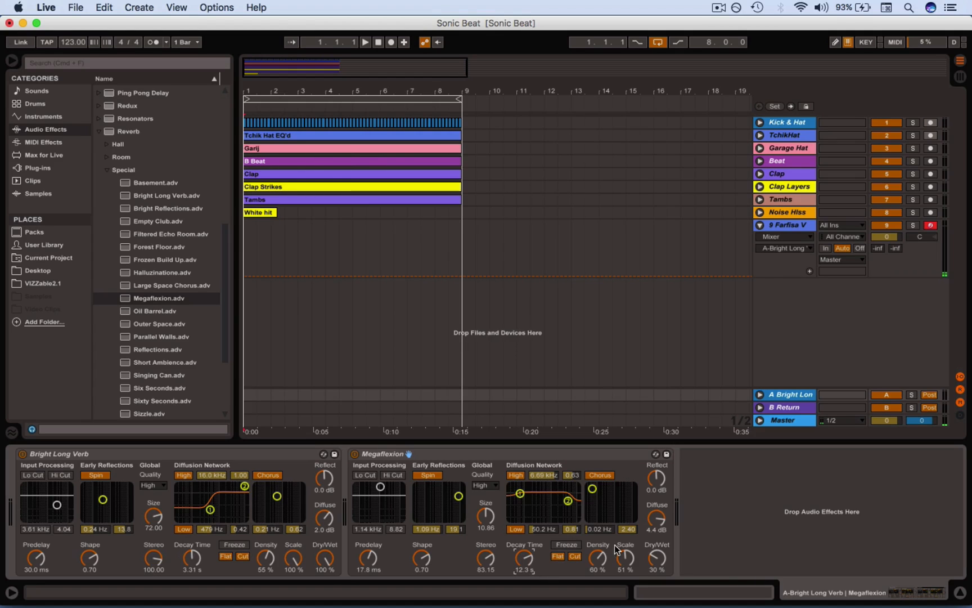
{"action": "left_click_drag", "start_coordinate": [657, 558], "coordinate": [656, 529]}
{"action": "left_click_drag", "start_coordinate": [878, 248], "coordinate": [878, 244]}
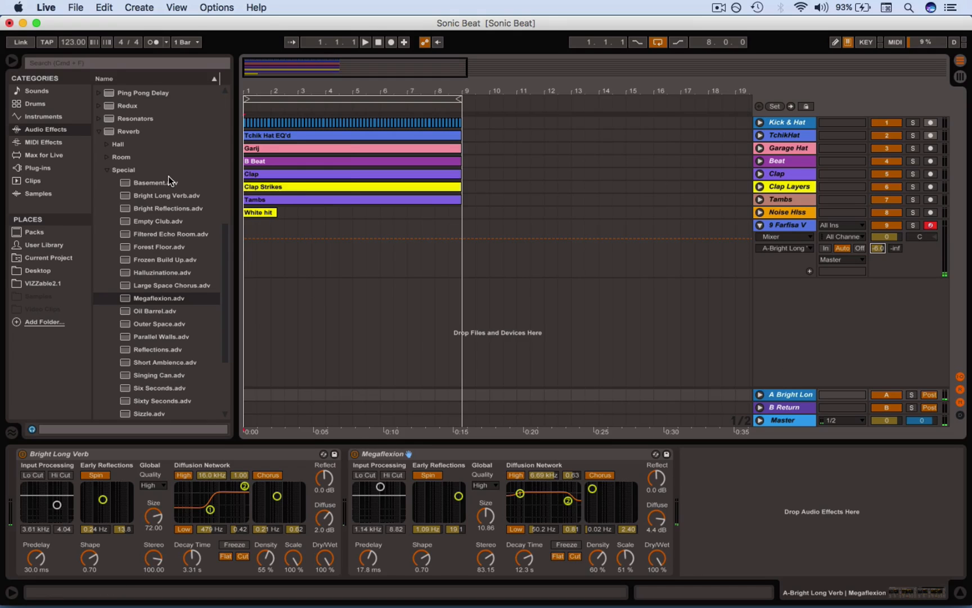
Add a Compressor after Megaflexion on return A and enable its sidechain
{"action": "left_click", "coordinate": [225, 140]}
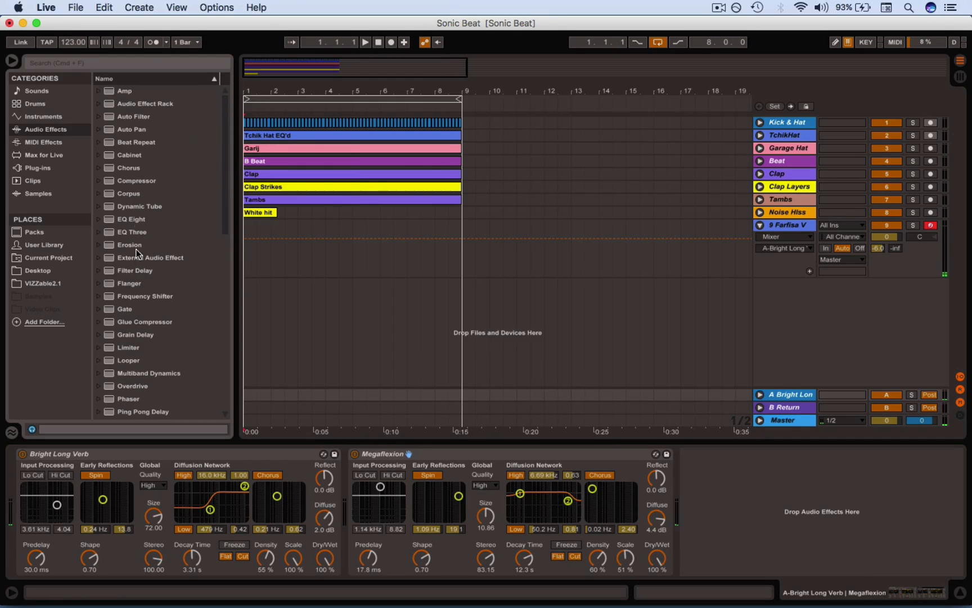
{"action": "left_click_drag", "start_coordinate": [135, 181], "coordinate": [719, 476]}
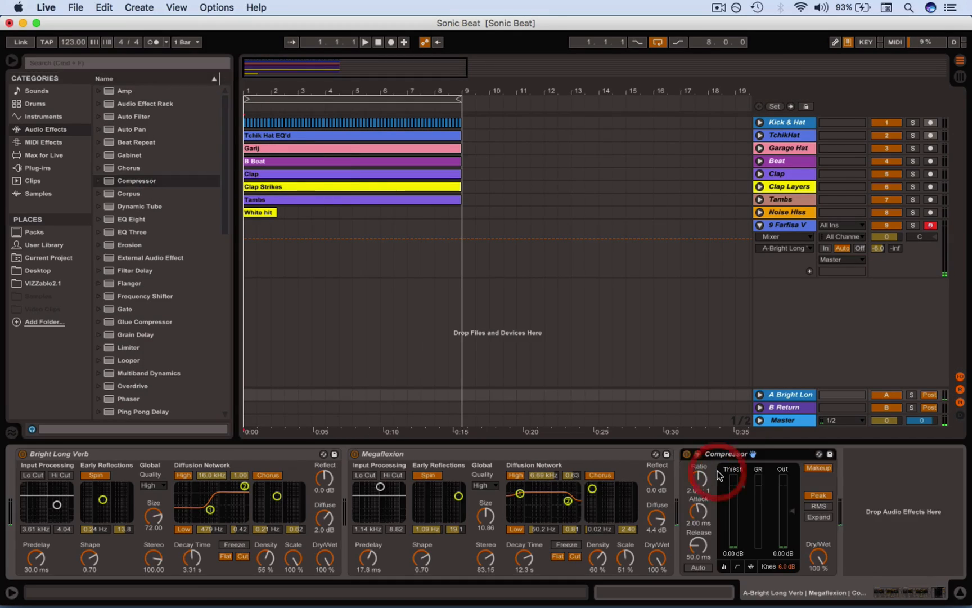
{"action": "left_click", "coordinate": [698, 453]}
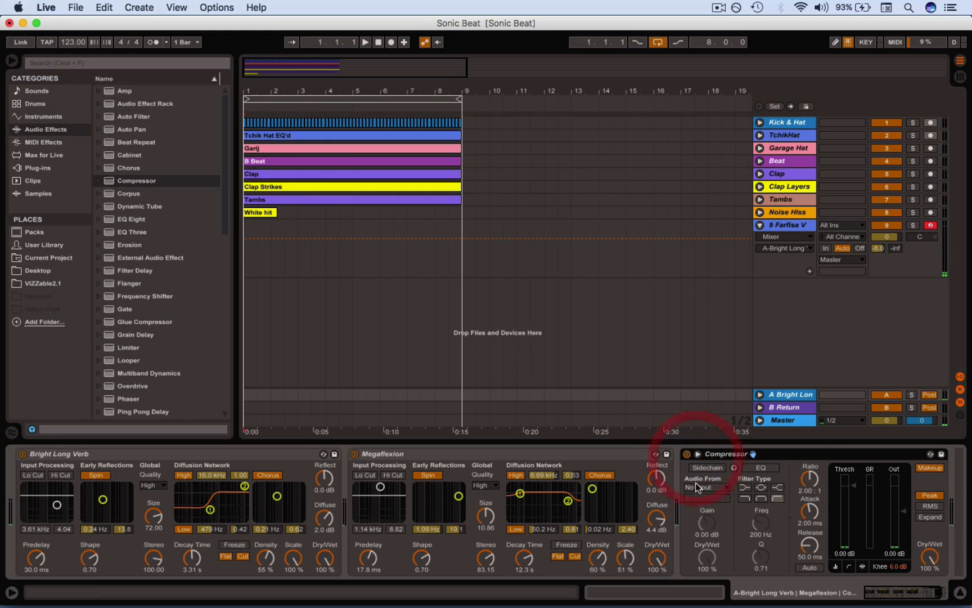
{"action": "left_click", "coordinate": [709, 466]}
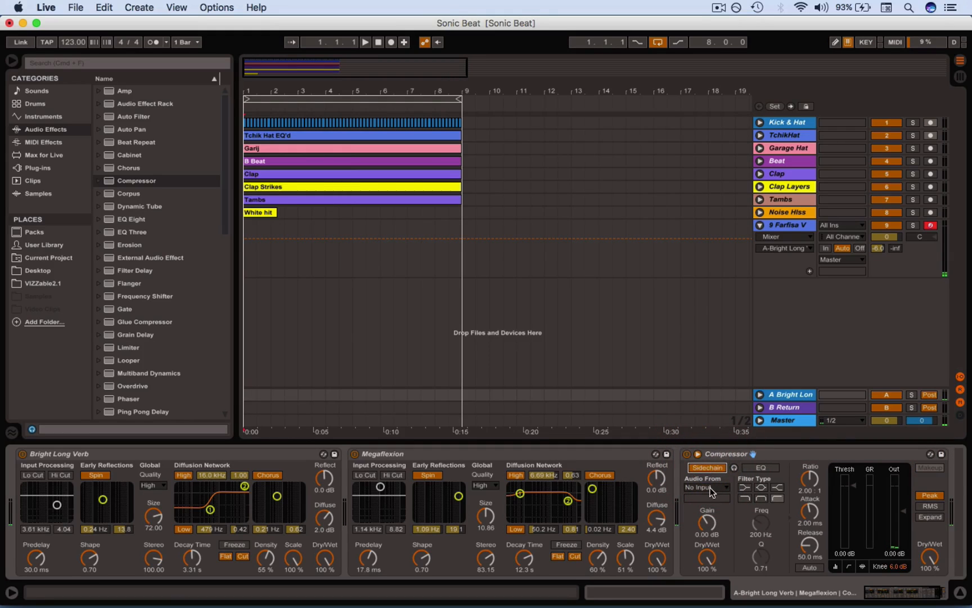
Insert a new audio track directly below the Kick & Hat track
{"action": "left_click", "coordinate": [788, 122]}
{"action": "left_click", "coordinate": [139, 7]}
{"action": "left_click", "coordinate": [144, 62]}
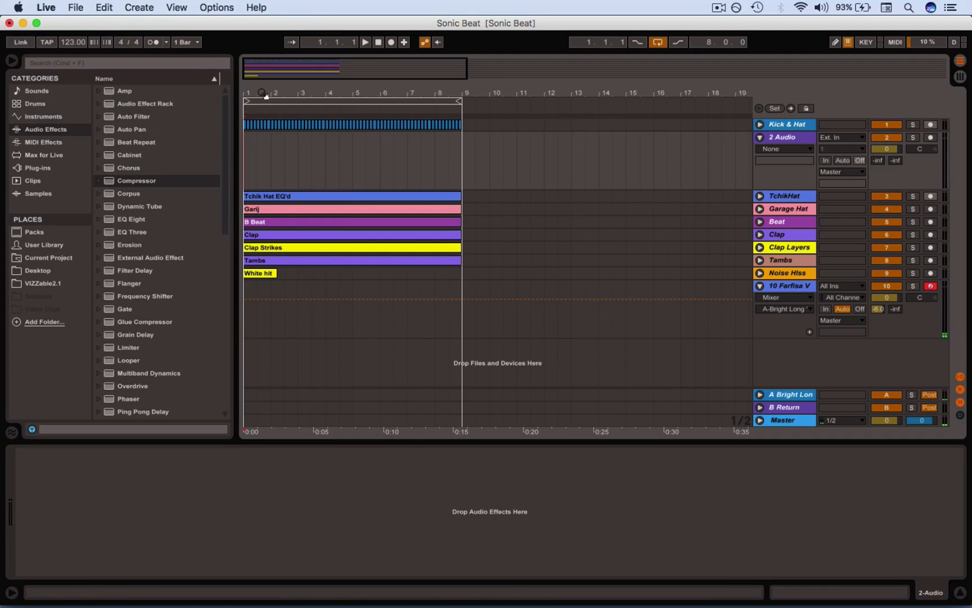
Copy the first kick clip from Kick & Hat and paste it at 1.1, 1.3, 2.1 and 2.3 on the new audio track
{"action": "left_click_drag", "start_coordinate": [262, 94], "coordinate": [282, 135]}
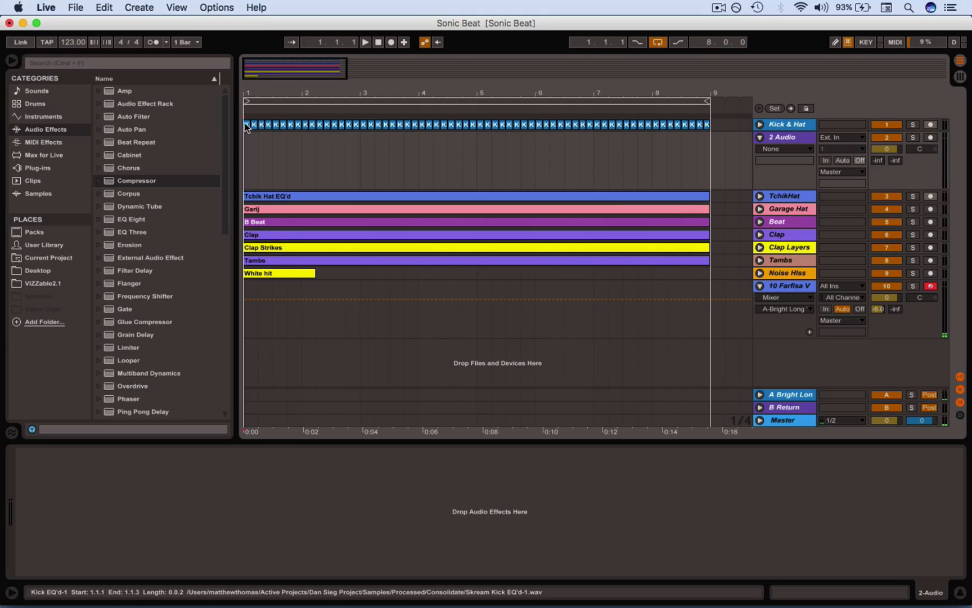
{"action": "left_click", "coordinate": [246, 125]}
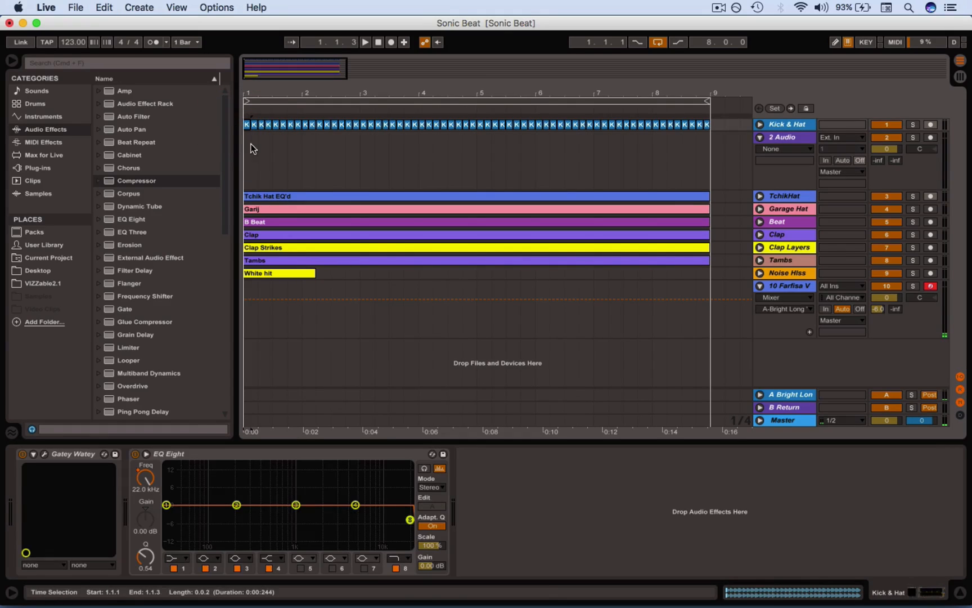
{"action": "left_click", "coordinate": [247, 145]}
{"action": "key", "text": "super+v"}
{"action": "left_click", "coordinate": [277, 151]}
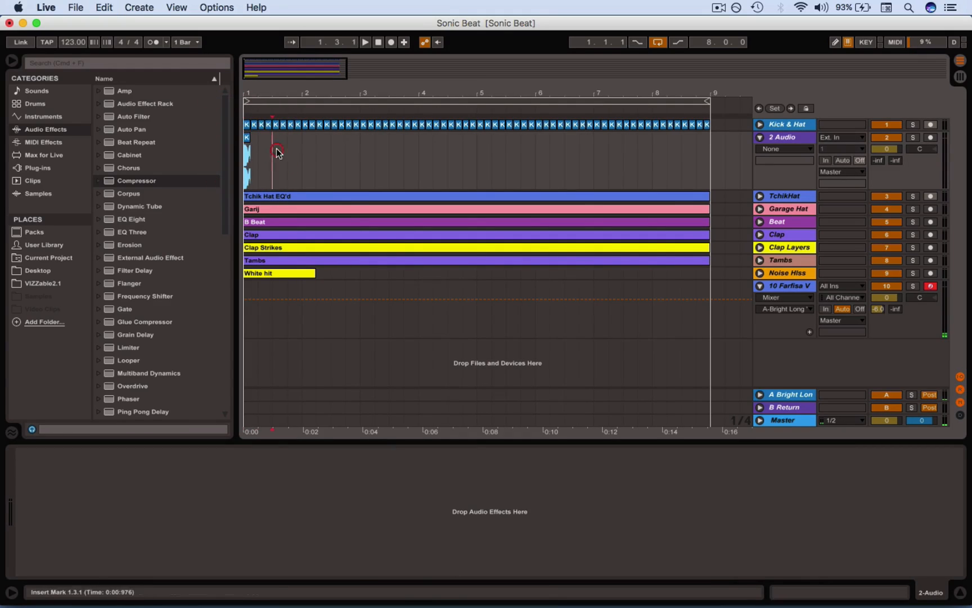
{"action": "key", "text": "super+v"}
{"action": "left_click", "coordinate": [309, 152]}
{"action": "key", "text": "super+v"}
{"action": "left_click", "coordinate": [332, 152]}
{"action": "key", "text": "super+v"}
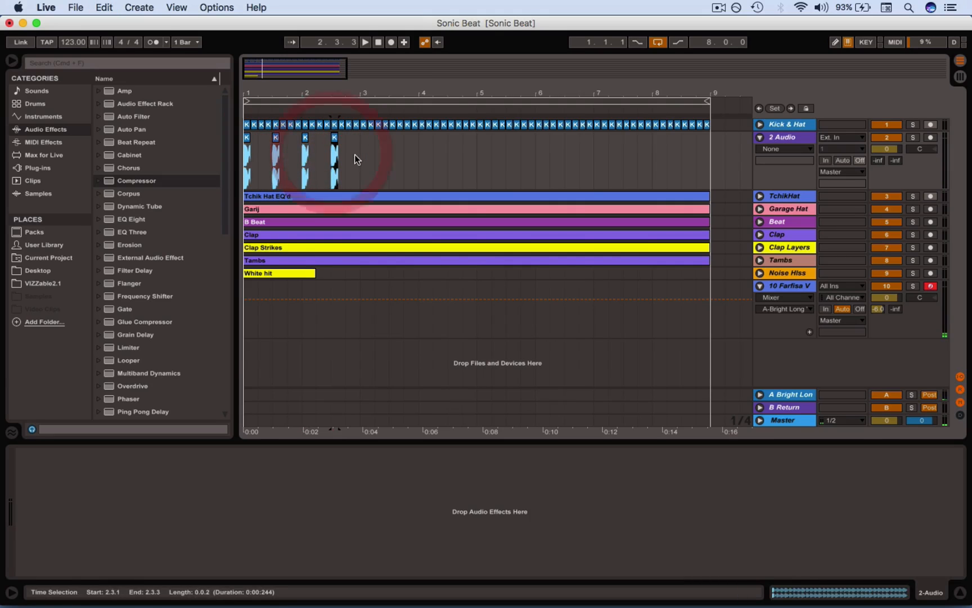
Copy the two-bar kick pattern on the new audio track and paste it at bars 3, 5 and 7
{"action": "left_click_drag", "start_coordinate": [360, 155], "coordinate": [243, 157]}
{"action": "key", "text": "super+c"}
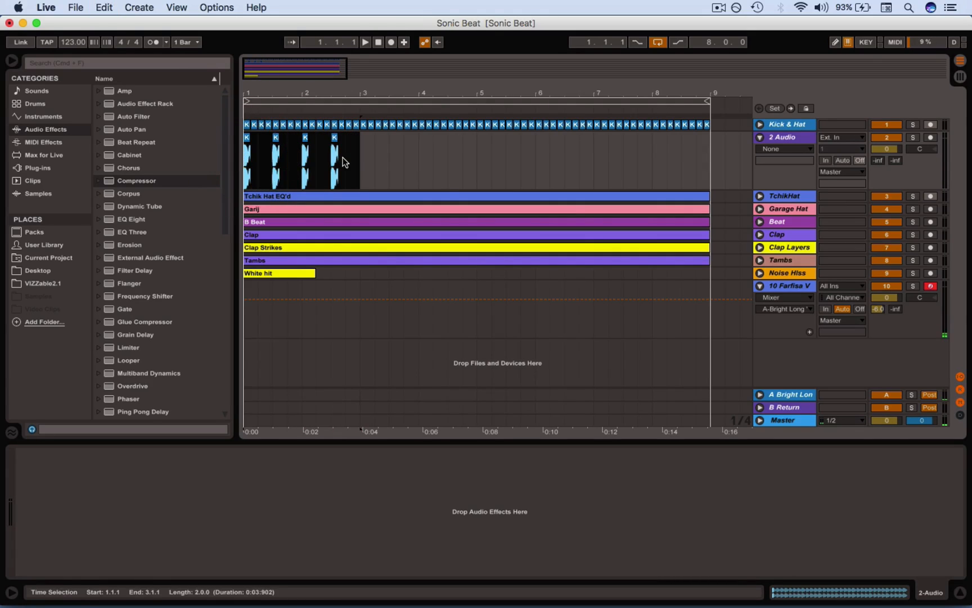
{"action": "left_click", "coordinate": [362, 157]}
{"action": "key", "text": "super+v"}
{"action": "left_click", "coordinate": [479, 157]}
{"action": "key", "text": "super+v"}
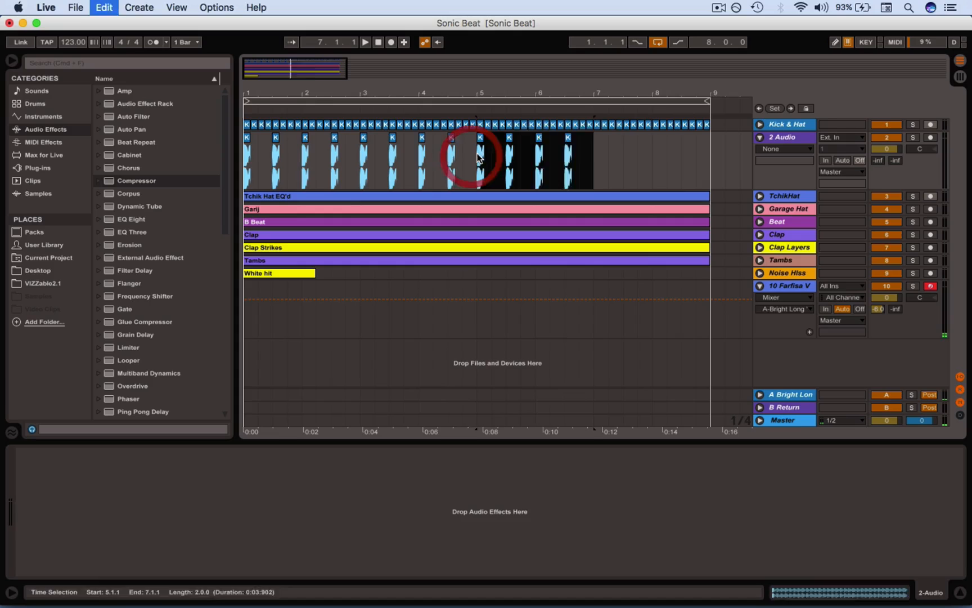
{"action": "left_click", "coordinate": [596, 158]}
{"action": "key", "text": "super+v"}
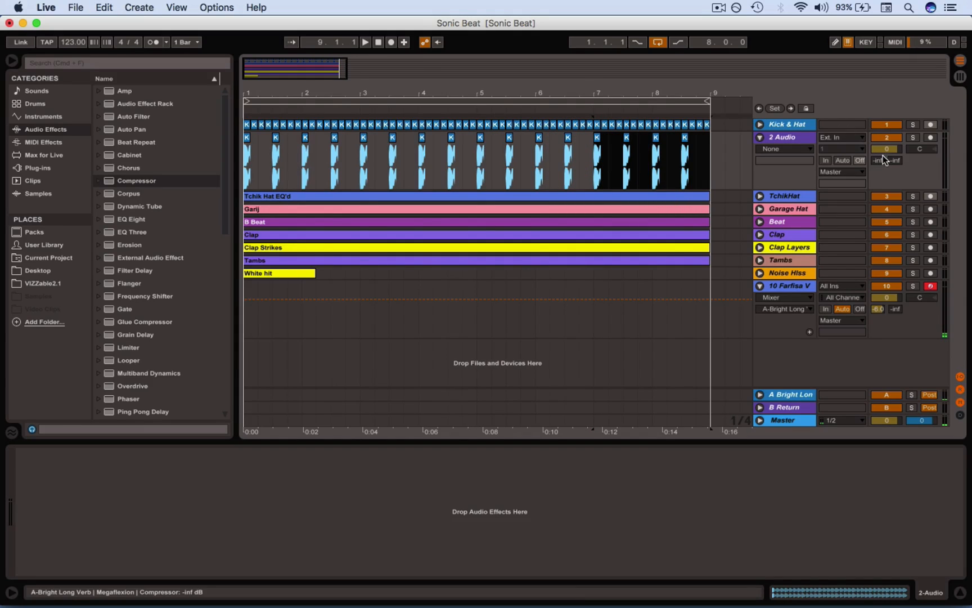
Route the new audio track's output to Sends Only and fold the track
{"action": "left_click", "coordinate": [851, 174]}
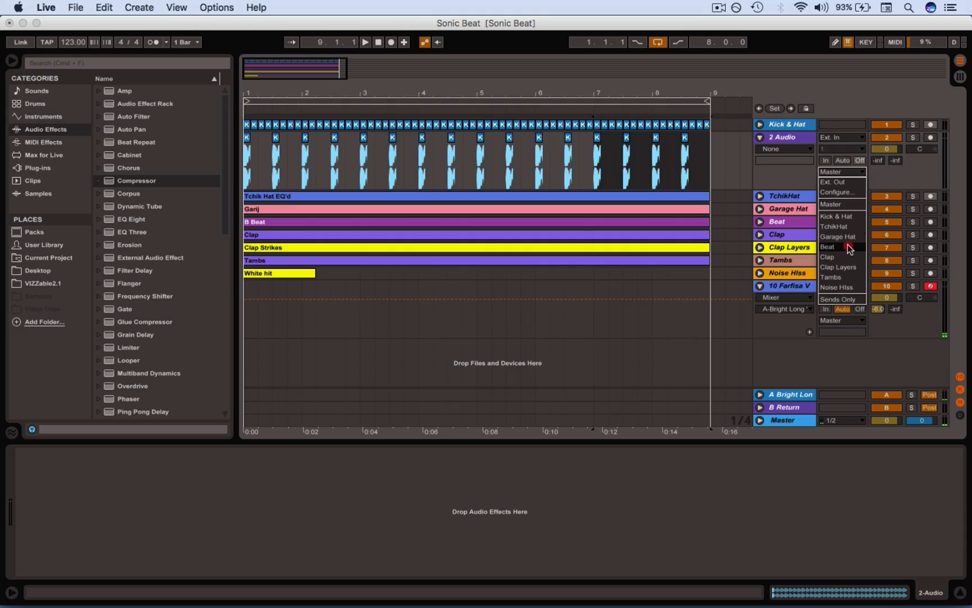
{"action": "left_click", "coordinate": [850, 298]}
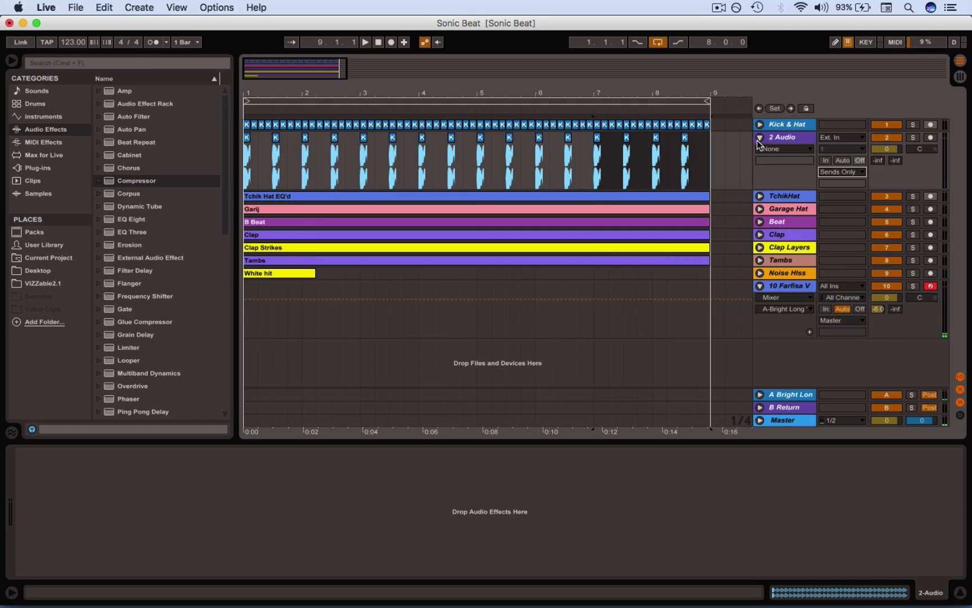
{"action": "left_click", "coordinate": [760, 136]}
{"action": "left_click_drag", "start_coordinate": [639, 98], "coordinate": [476, 96]}
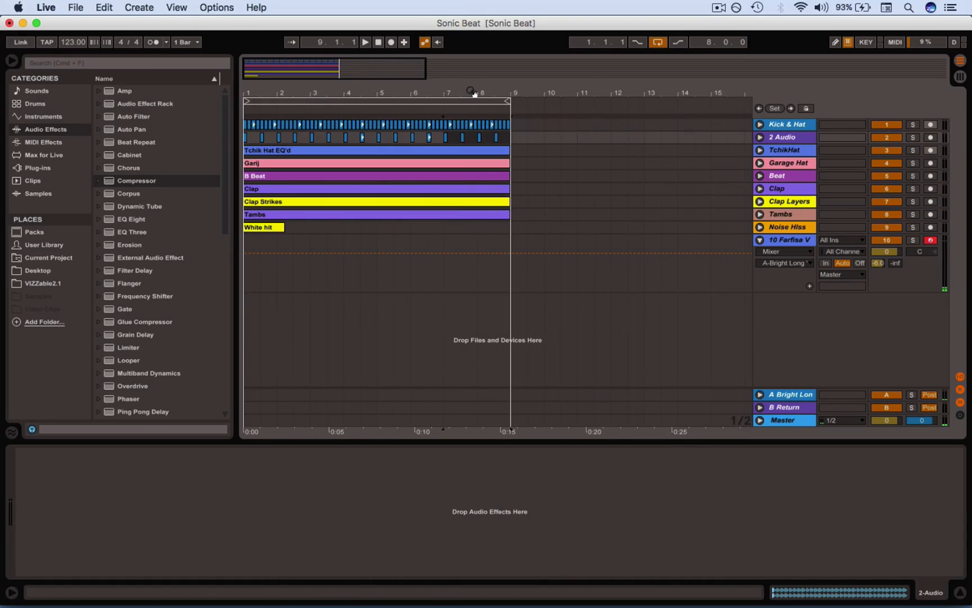
Sidechain return A's Compressor from 2-Audio with a -26.3 dB threshold and inf:1 ratio, and audition the loop
{"action": "left_click", "coordinate": [787, 394]}
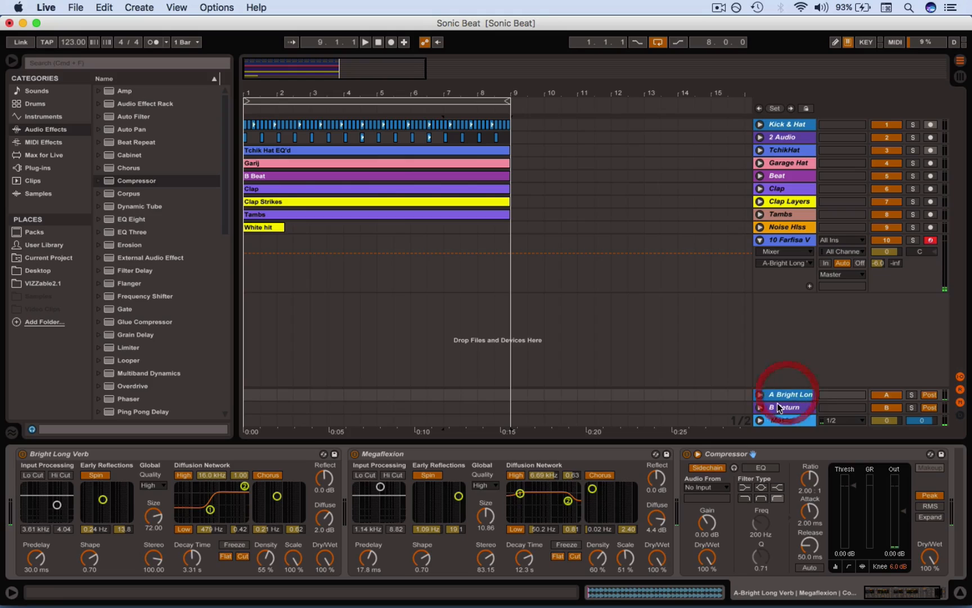
{"action": "left_click", "coordinate": [719, 492]}
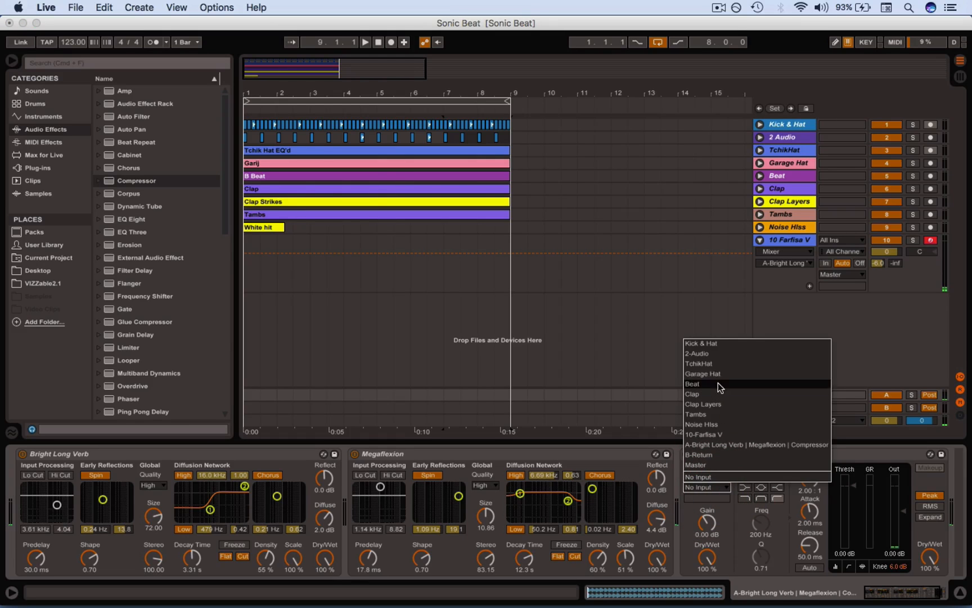
{"action": "left_click", "coordinate": [718, 356]}
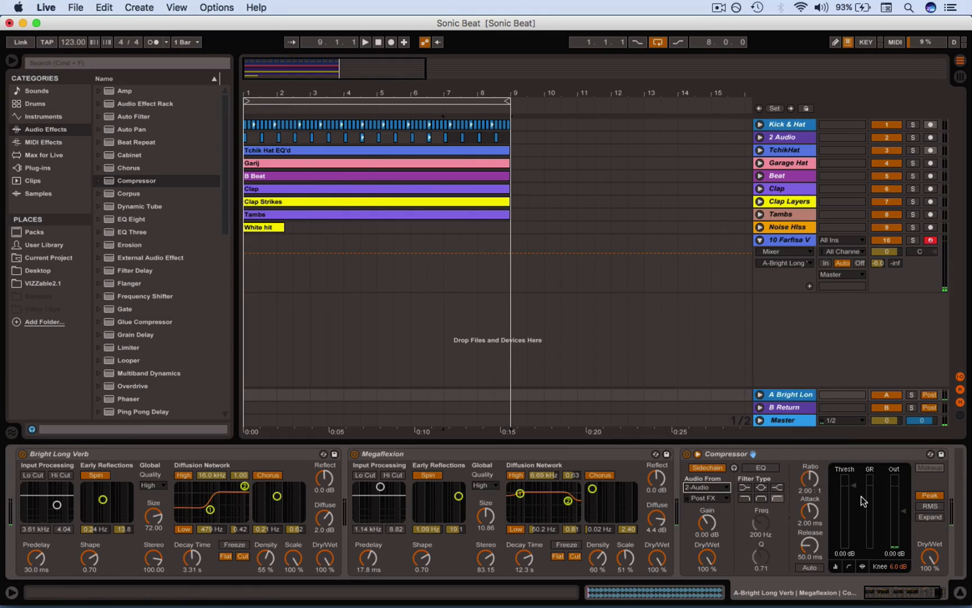
{"action": "mouse_move", "coordinate": [853, 528]}
{"action": "left_mouse_down"}
{"action": "mouse_move", "coordinate": [854, 538]}
{"action": "mouse_move", "coordinate": [854, 529]}
{"action": "left_mouse_up"}
{"action": "left_click_drag", "start_coordinate": [813, 482], "coordinate": [814, 434]}
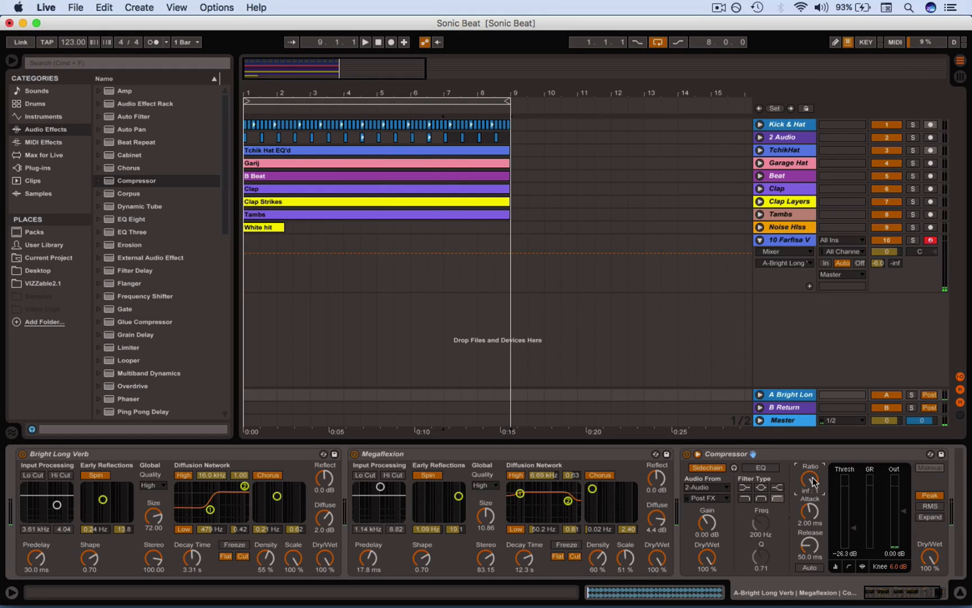
{"action": "key", "text": "space"}
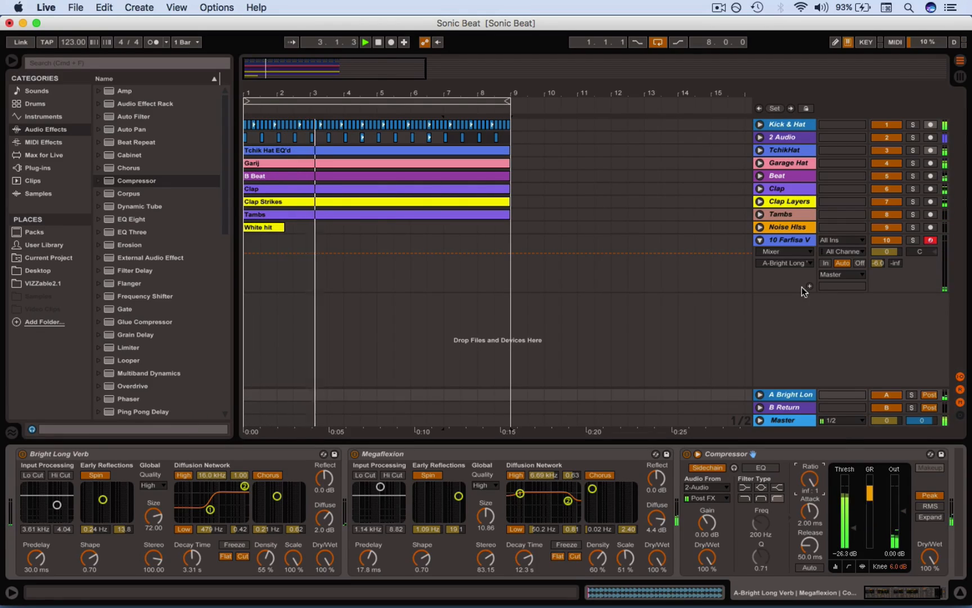
{"action": "left_click", "coordinate": [378, 44]}
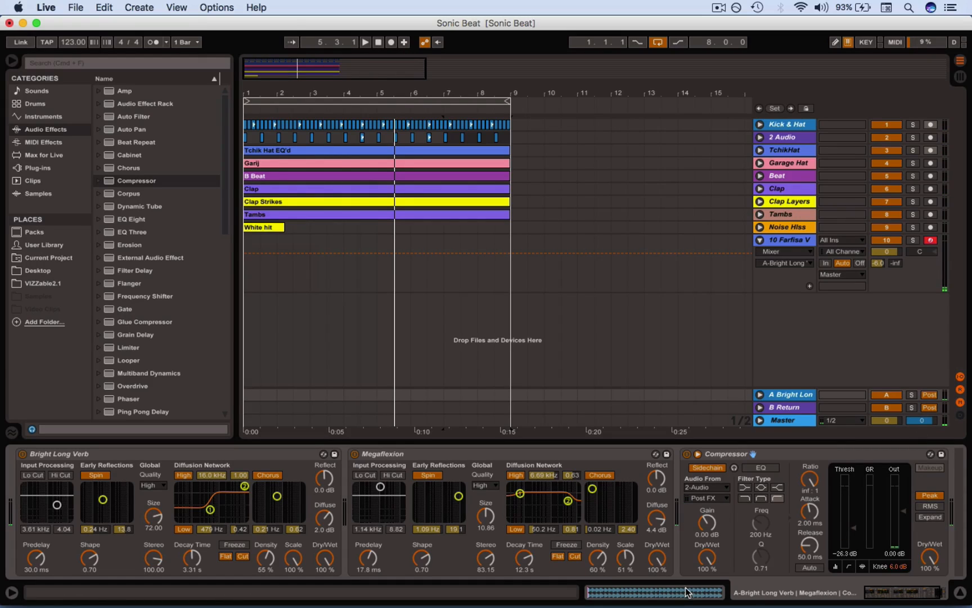
Add an EQ Eight after the Compressor on return A and enable band 8 as a high cut
{"action": "left_click", "coordinate": [914, 591]}
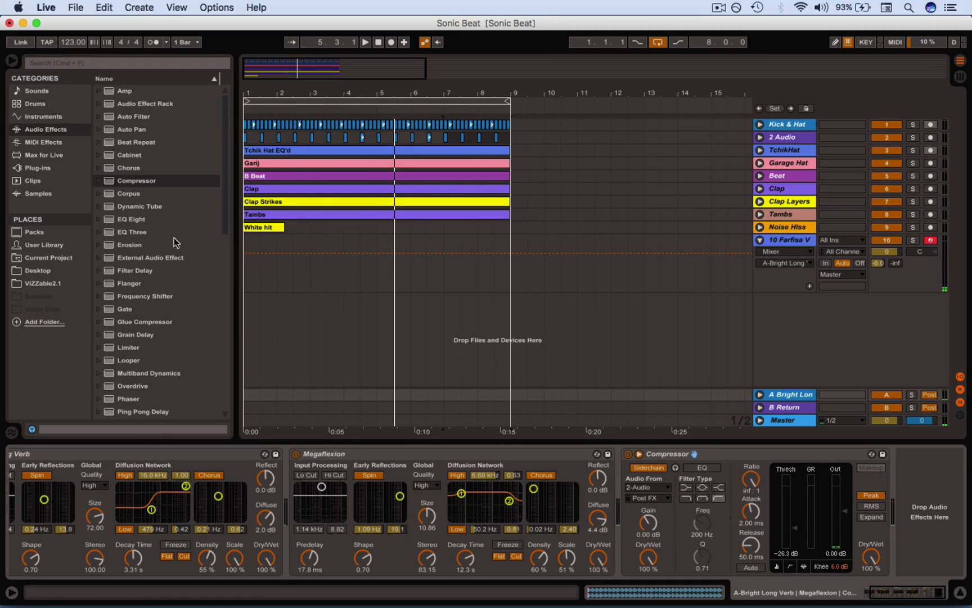
{"action": "left_click_drag", "start_coordinate": [148, 220], "coordinate": [922, 507]}
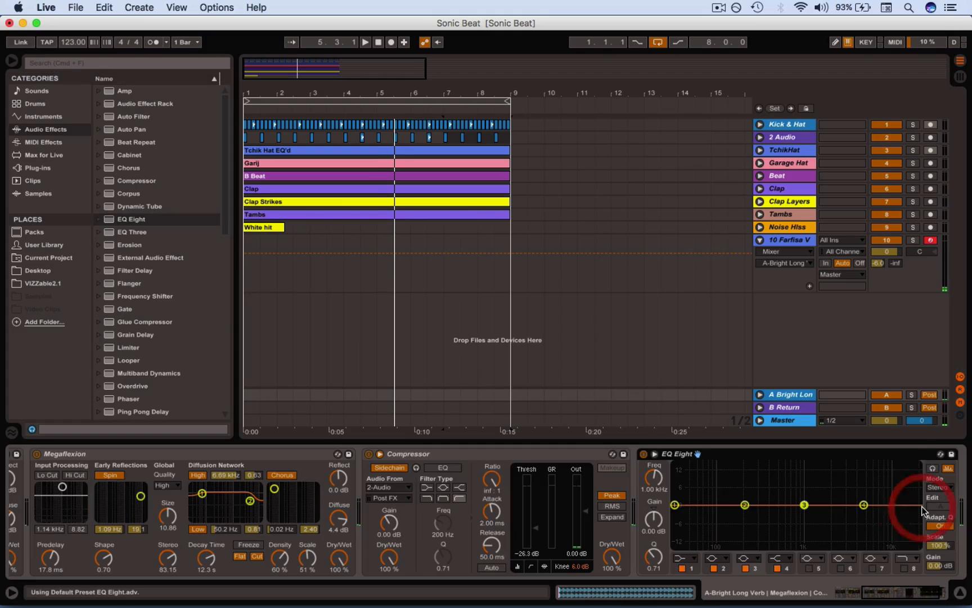
{"action": "left_click", "coordinate": [902, 559]}
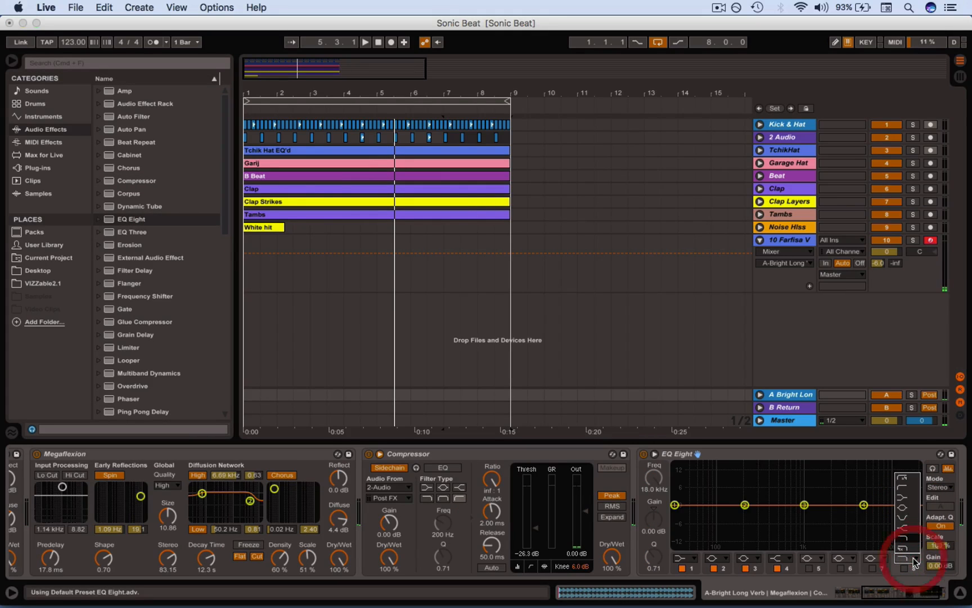
{"action": "left_click", "coordinate": [905, 569]}
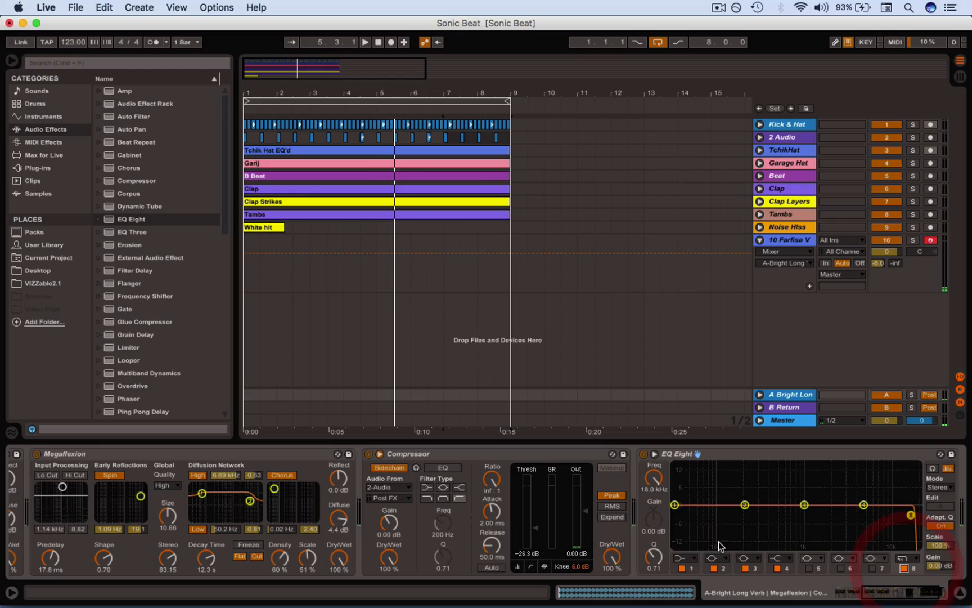
Make EQ Eight's band 1 a steep low cut at 208 Hz and raise its Q for a slight resonance
{"action": "left_click", "coordinate": [685, 558]}
{"action": "left_click", "coordinate": [685, 478]}
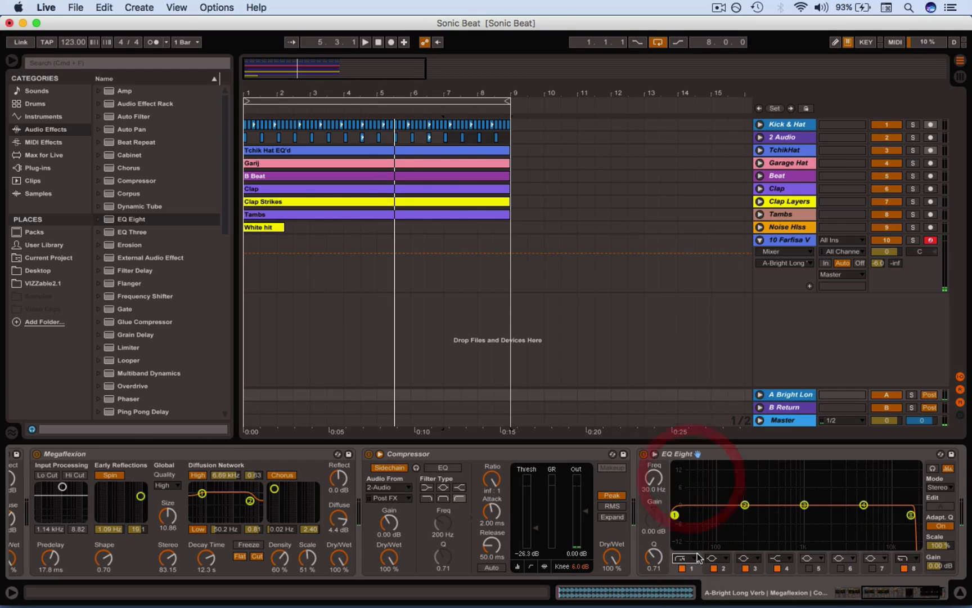
{"action": "left_click_drag", "start_coordinate": [653, 480], "coordinate": [653, 455]}
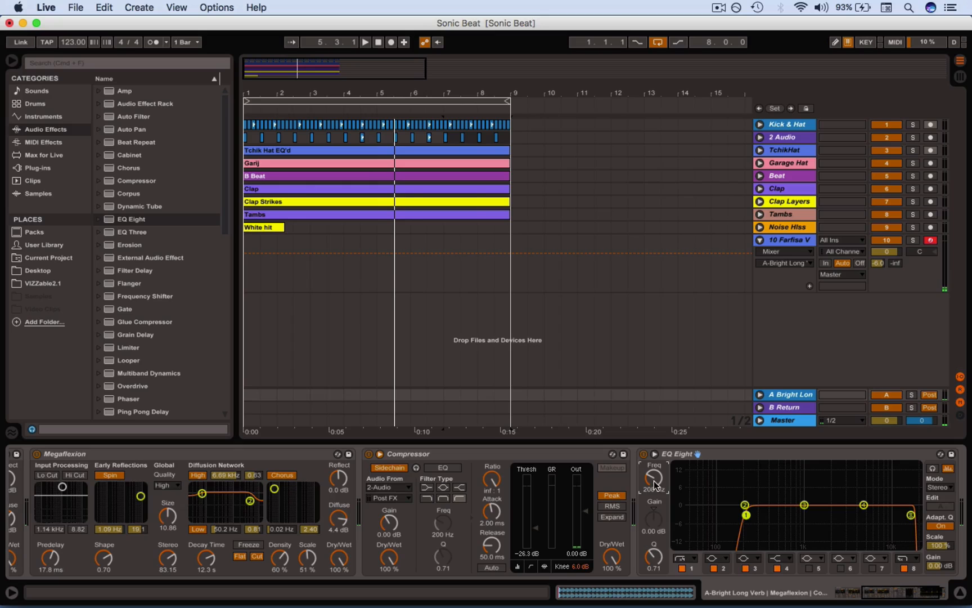
{"action": "left_click_drag", "start_coordinate": [654, 556], "coordinate": [657, 564]}
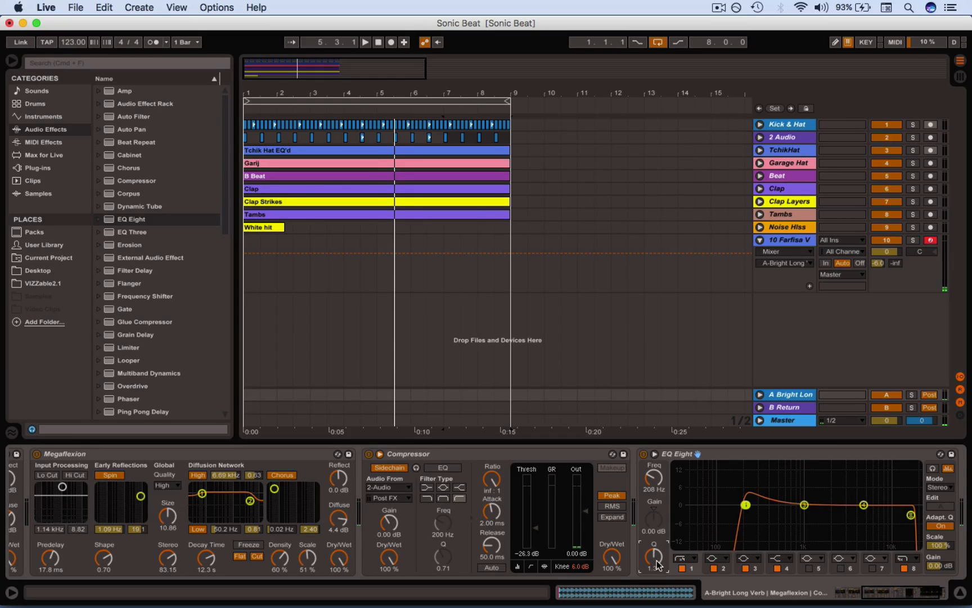
Set EQ Eight's band 8 high cut to 13.7 kHz with a Q of 10.1
{"action": "left_click", "coordinate": [912, 567]}
{"action": "left_click_drag", "start_coordinate": [654, 479], "coordinate": [655, 489]}
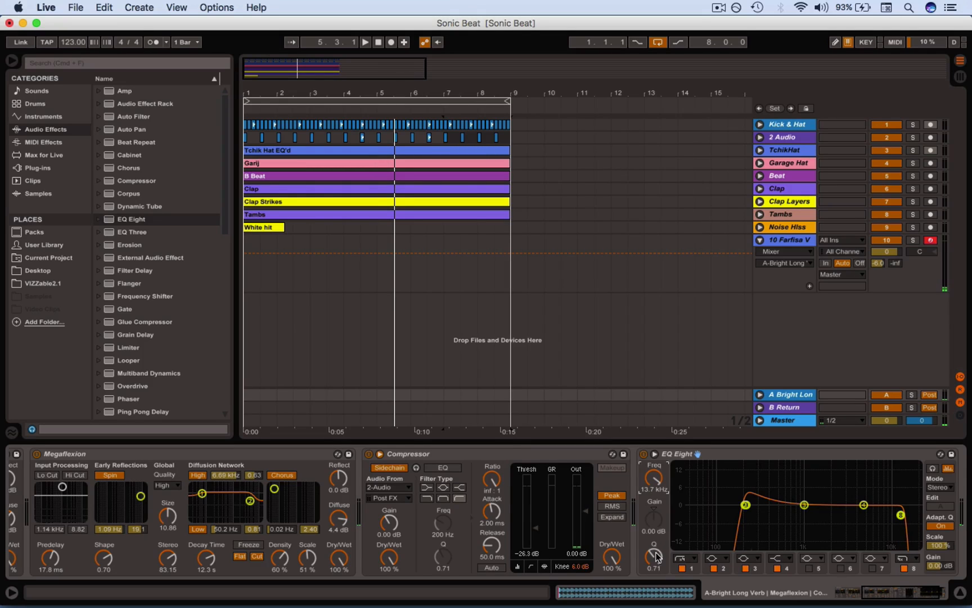
{"action": "left_click_drag", "start_coordinate": [657, 557], "coordinate": [658, 526]}
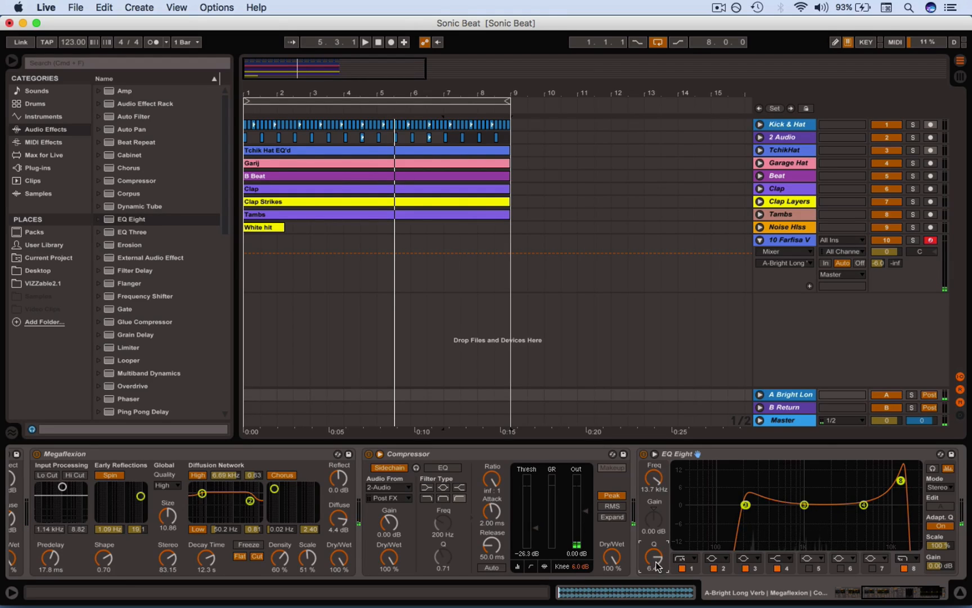
{"action": "left_click_drag", "start_coordinate": [654, 557], "coordinate": [654, 551]}
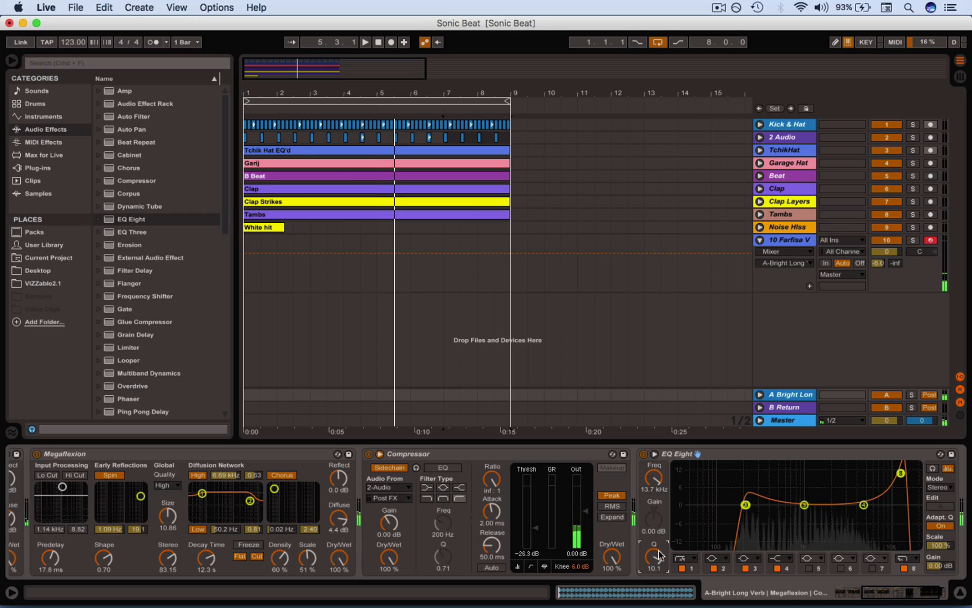
Boost EQ Eight's band 4 by 7.07 dB at 5.01 kHz and audition the loop
{"action": "left_click_drag", "start_coordinate": [864, 506], "coordinate": [864, 485]}
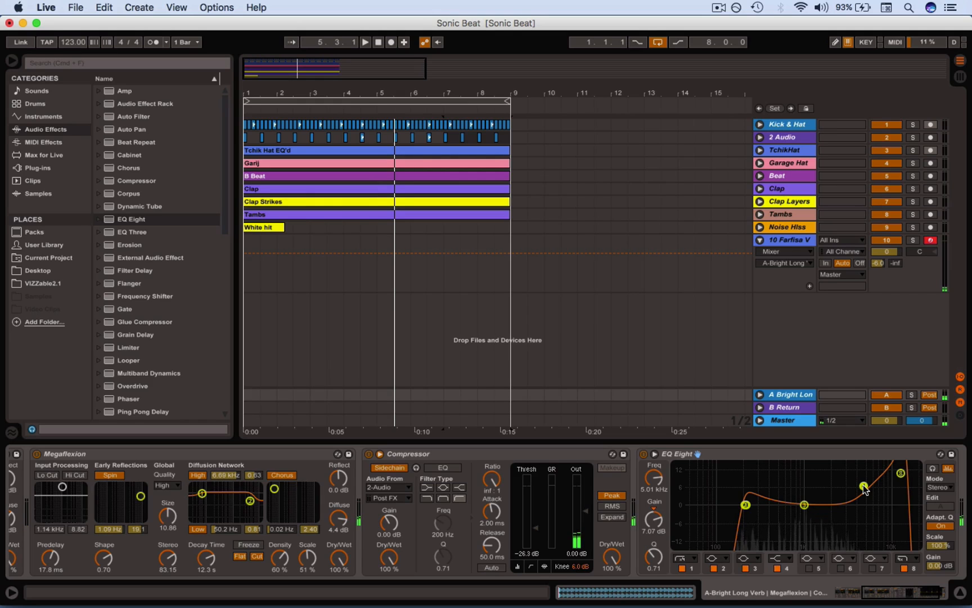
{"action": "key", "text": "space"}
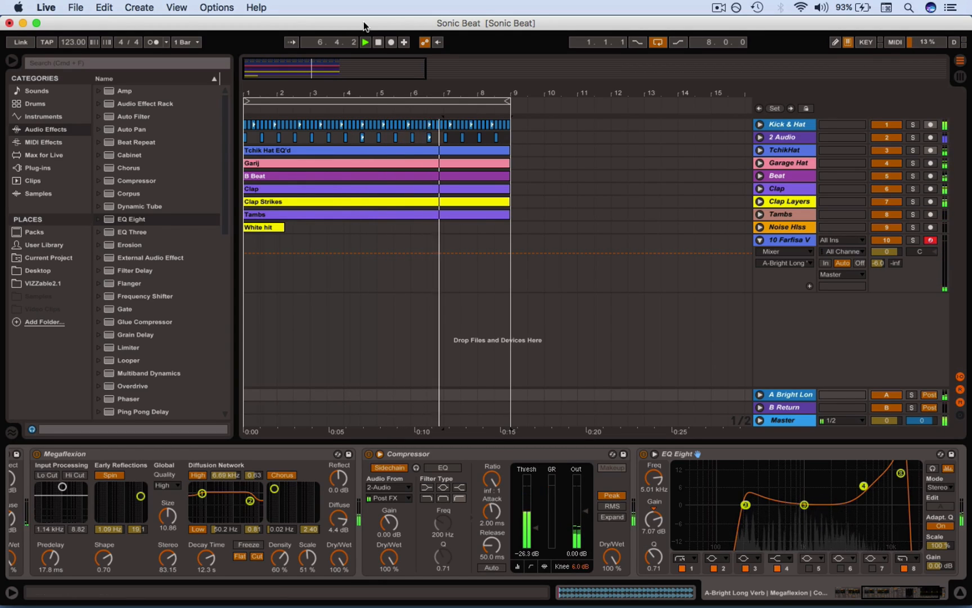
{"action": "left_click", "coordinate": [378, 44]}
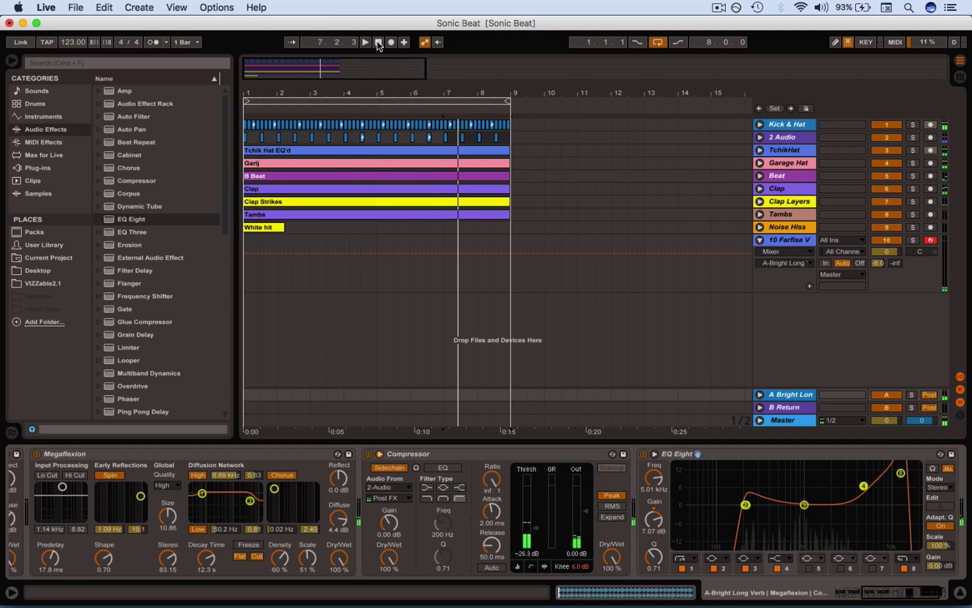